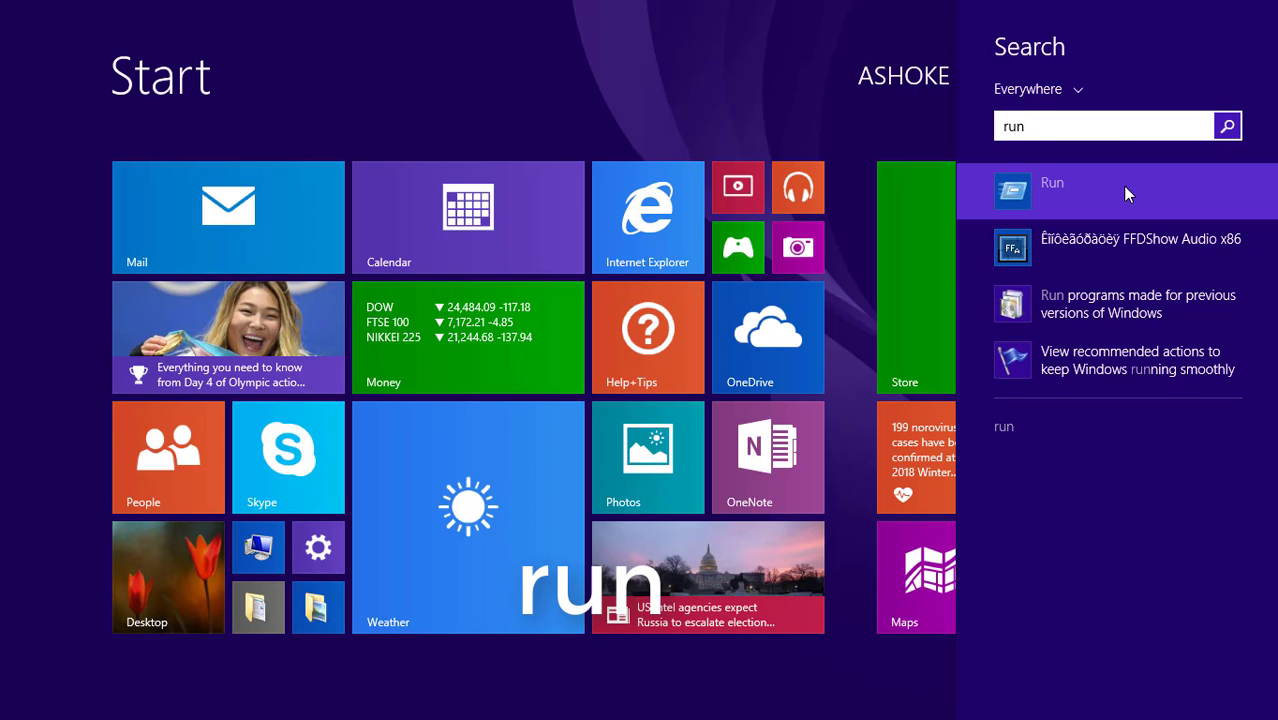
Open the Windows Temp folder by executing the command temp in the Run dialog.
left_click(1122, 185)
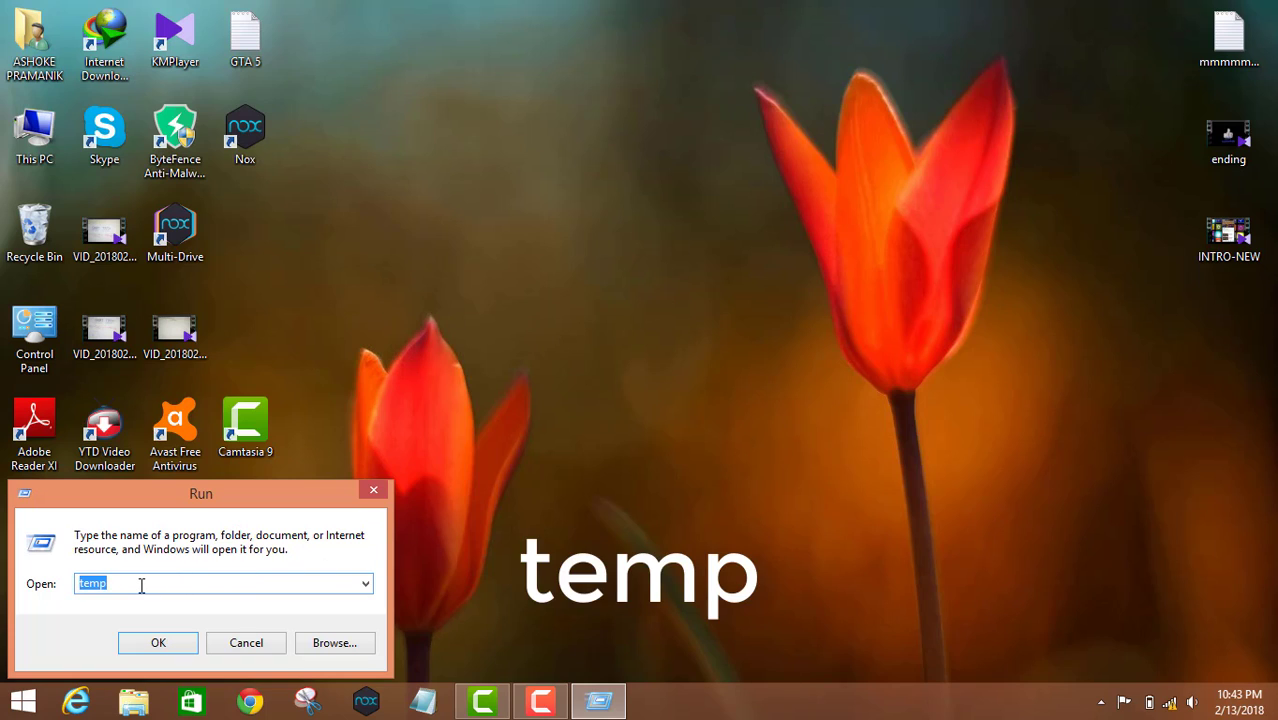
type("te")
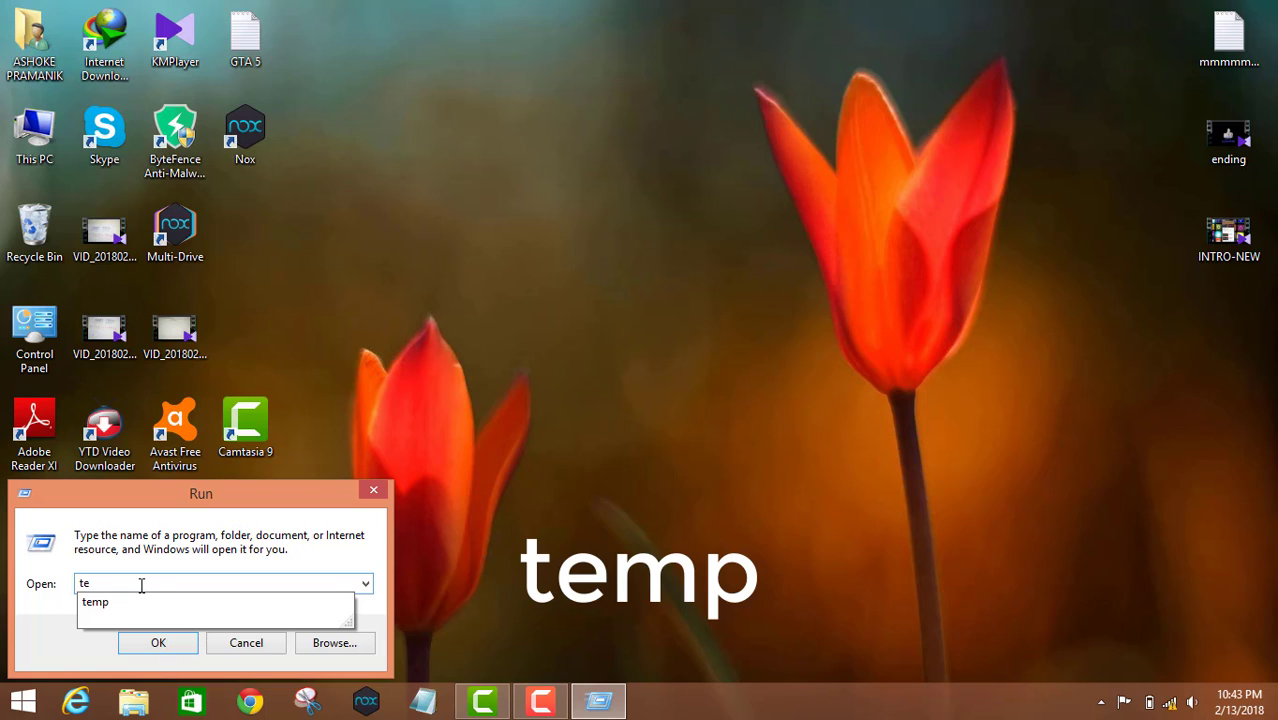
type("mp")
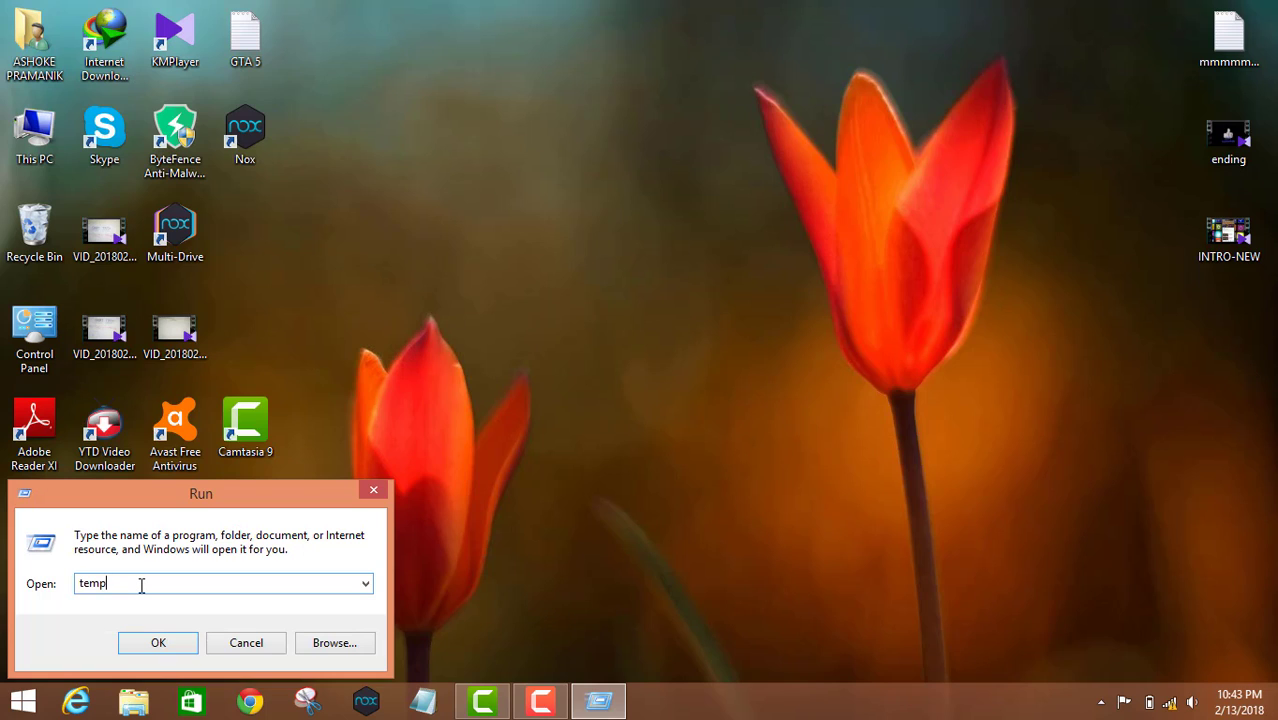
key("Return")
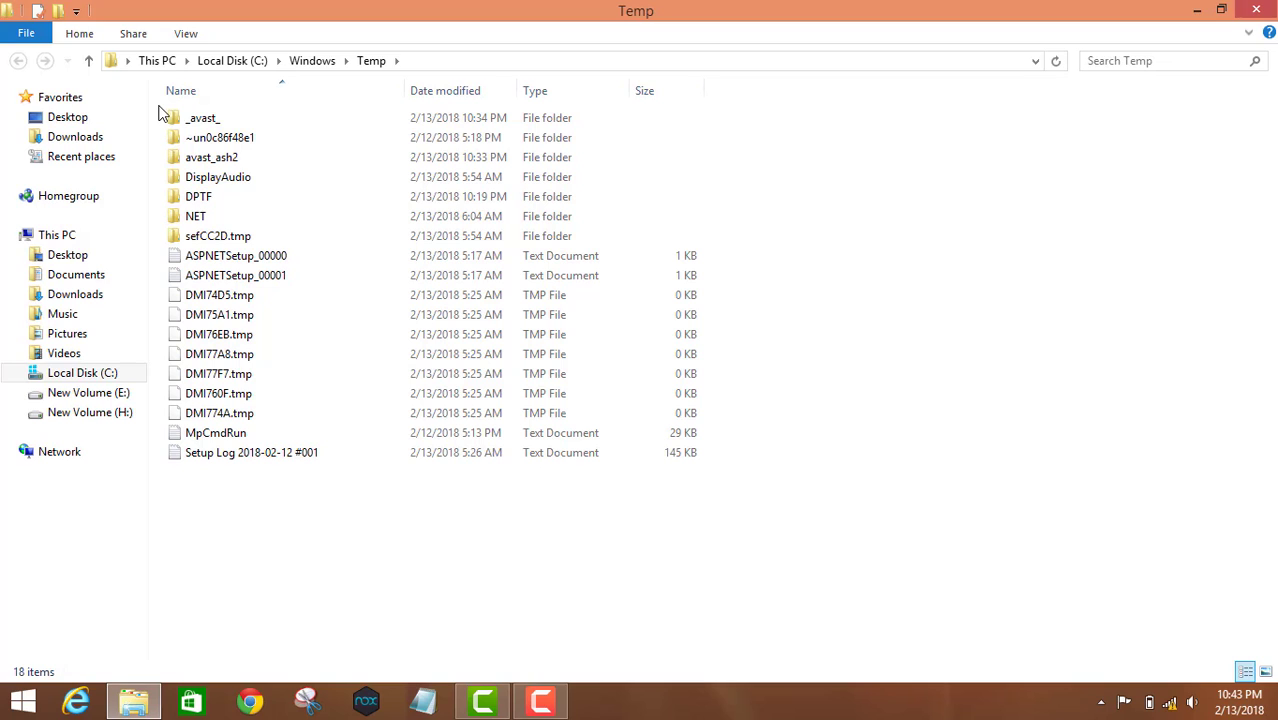
Select all files and folders in the Windows Temp folder and delete them.
left_click_drag(159, 106, 256, 485)
left_click(280, 322)
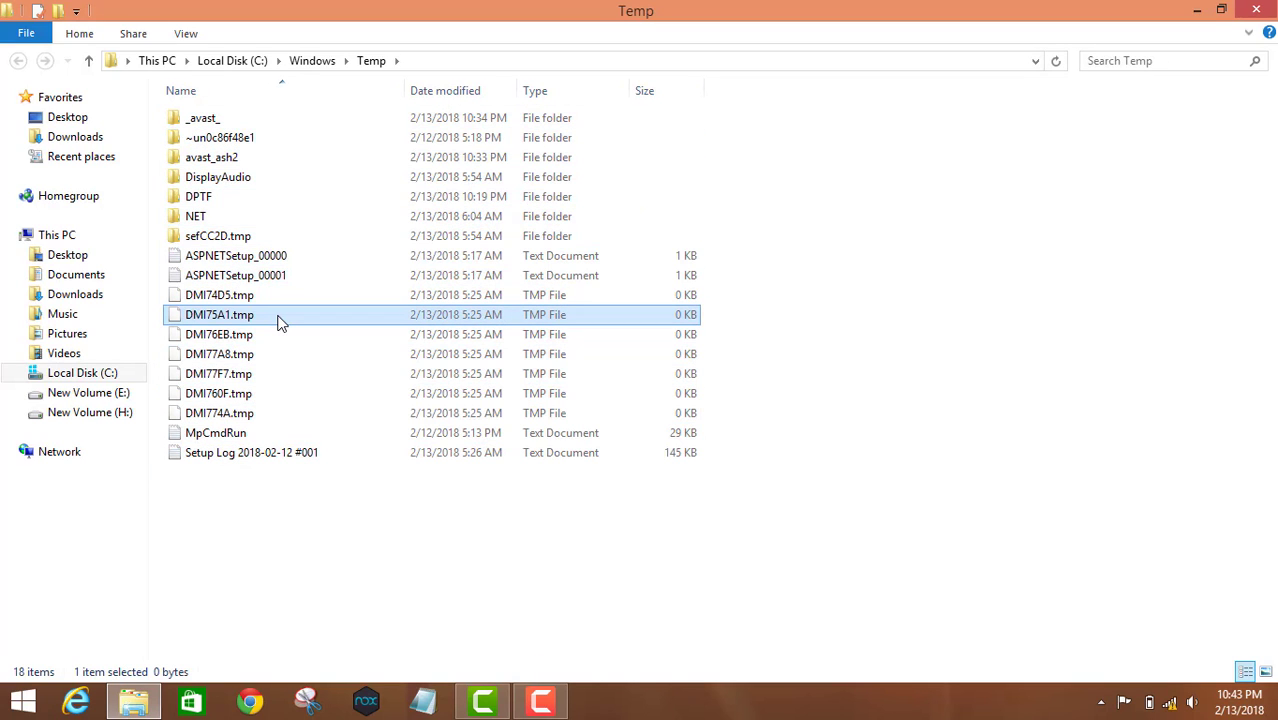
key("ctrl+a")
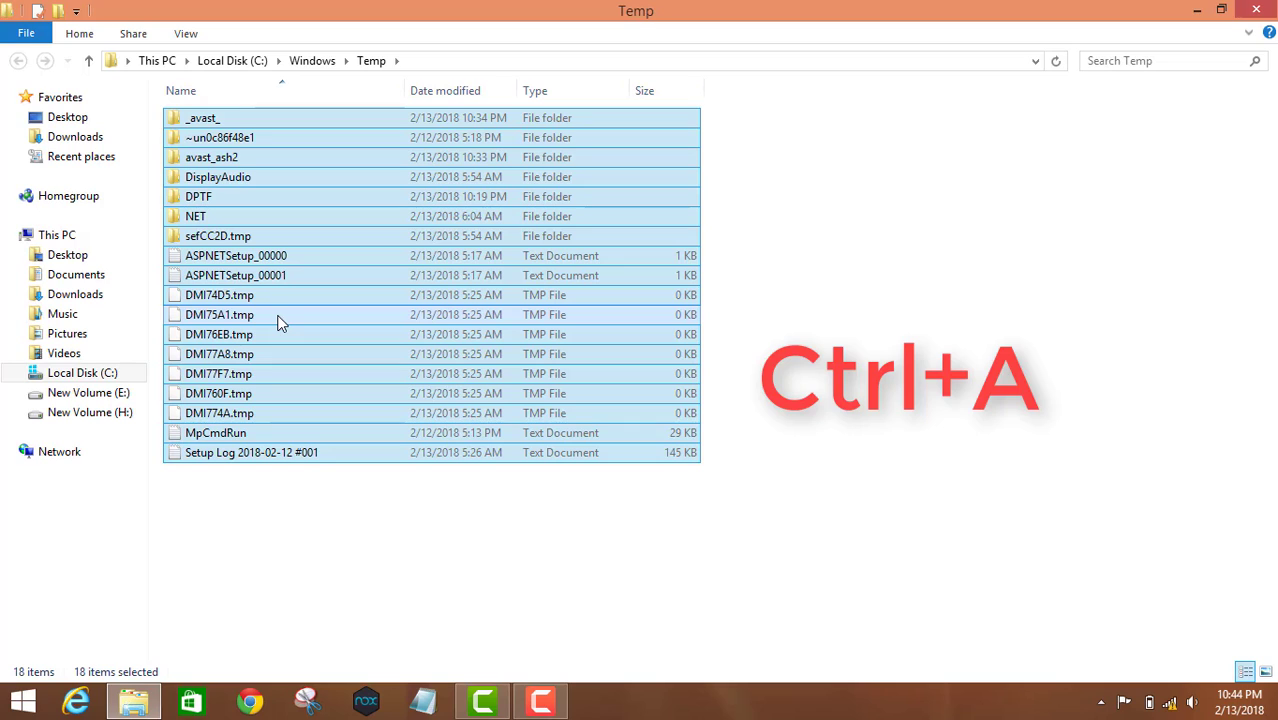
key("Delete")
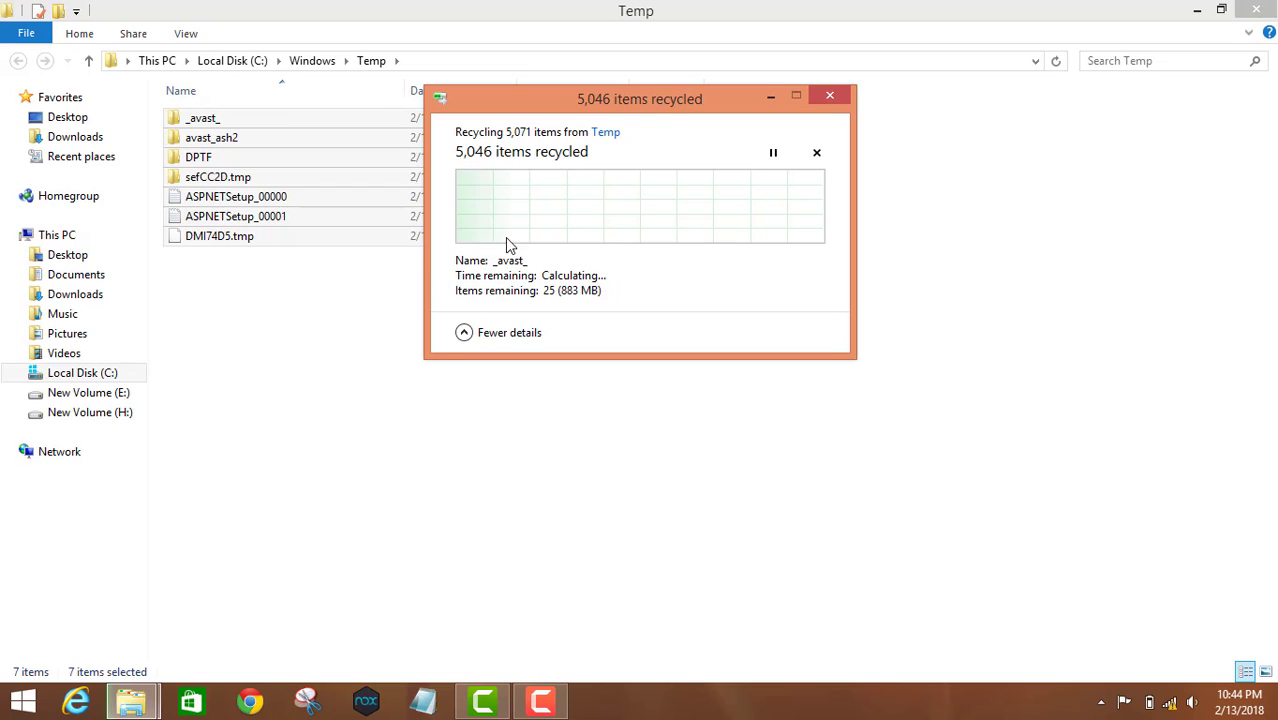
Open the user's temporary folder by executing %temp% in the Run dialog, and delete everything in it.
key("super")
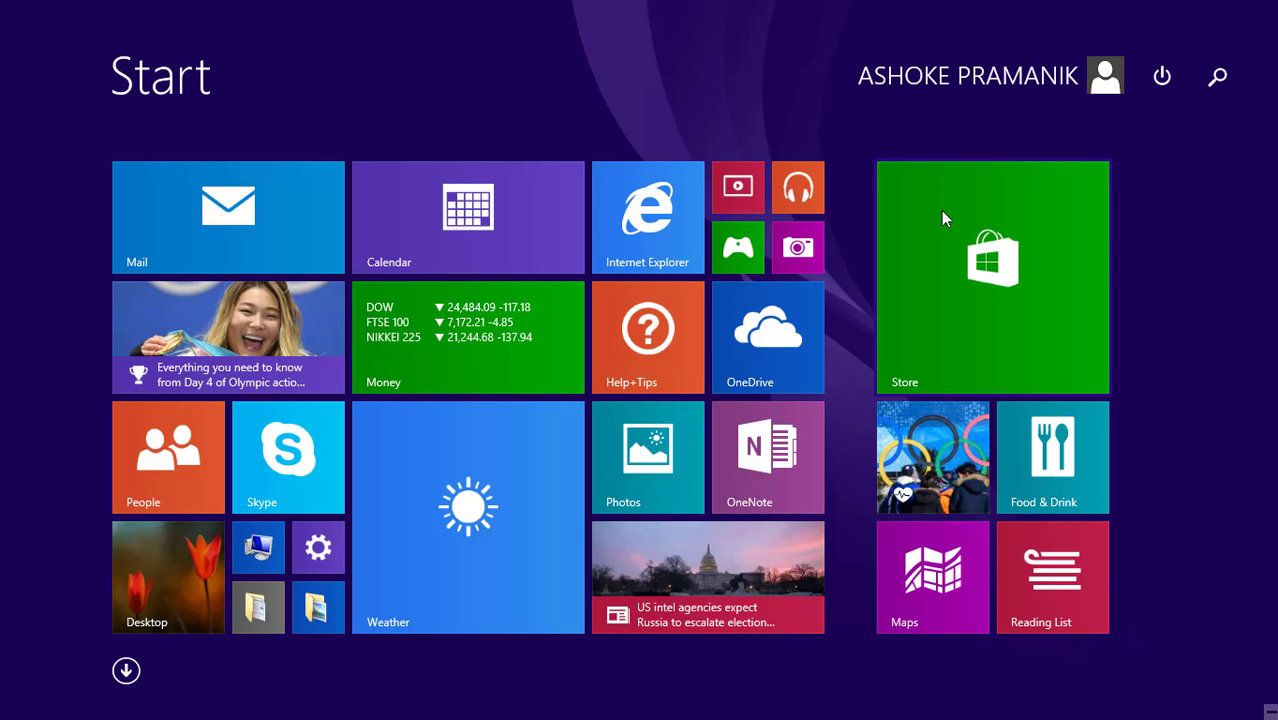
type("ru")
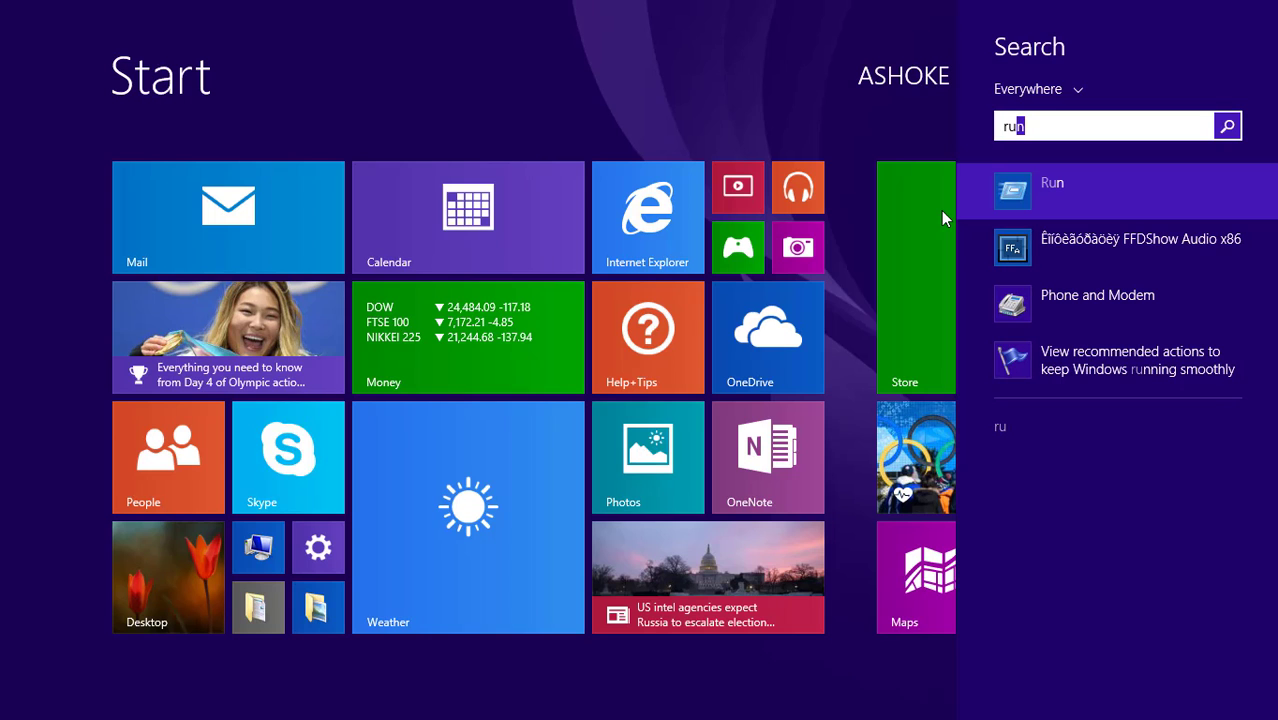
type("n")
key("Return")
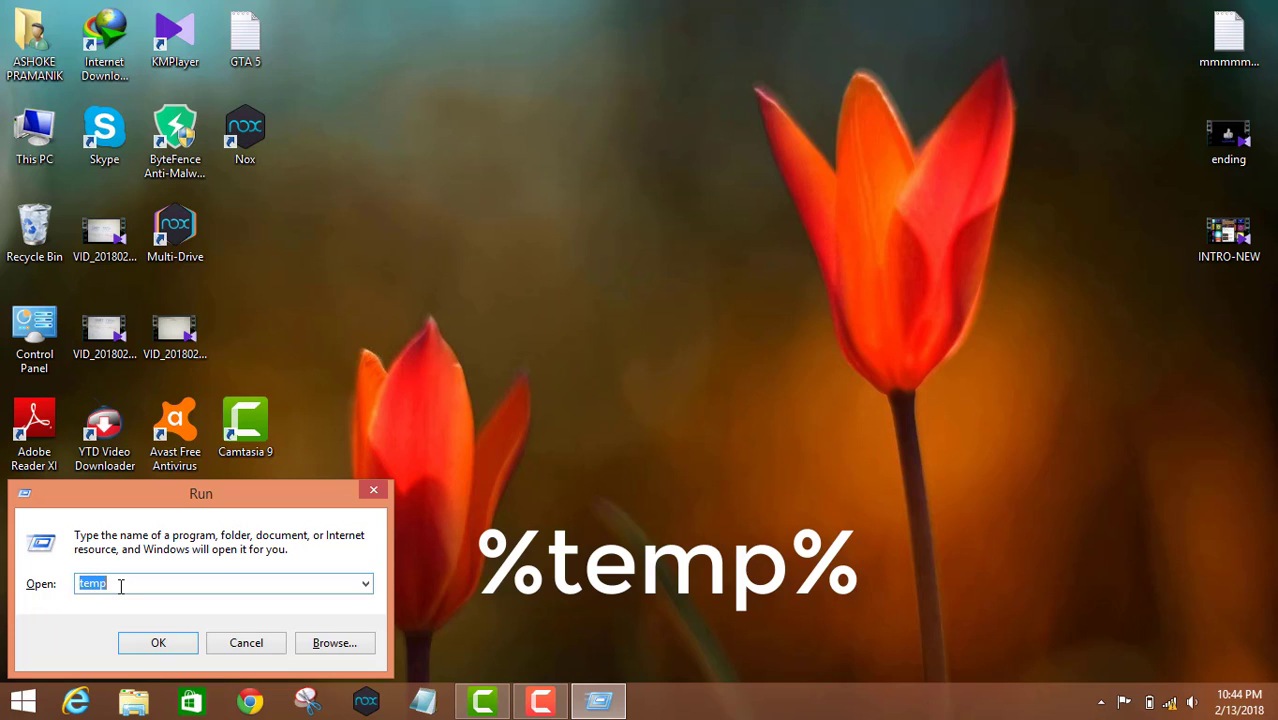
type("%temp")
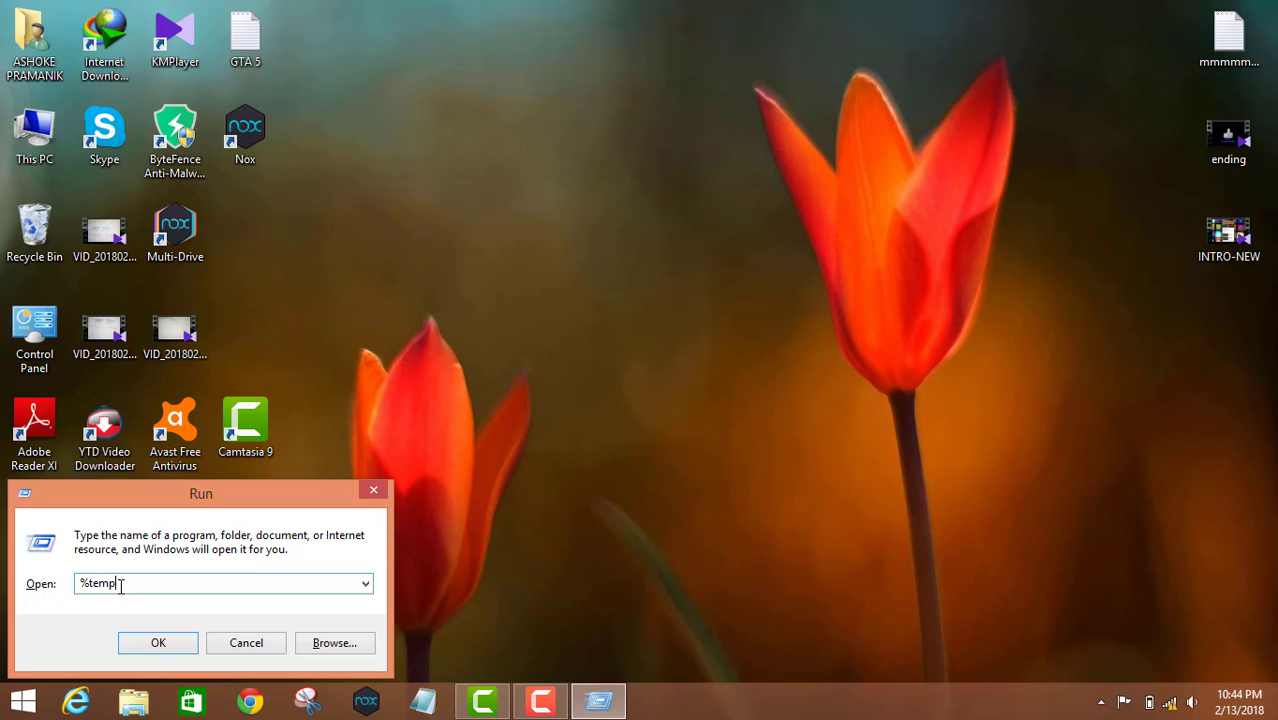
type("%")
left_click(145, 656)
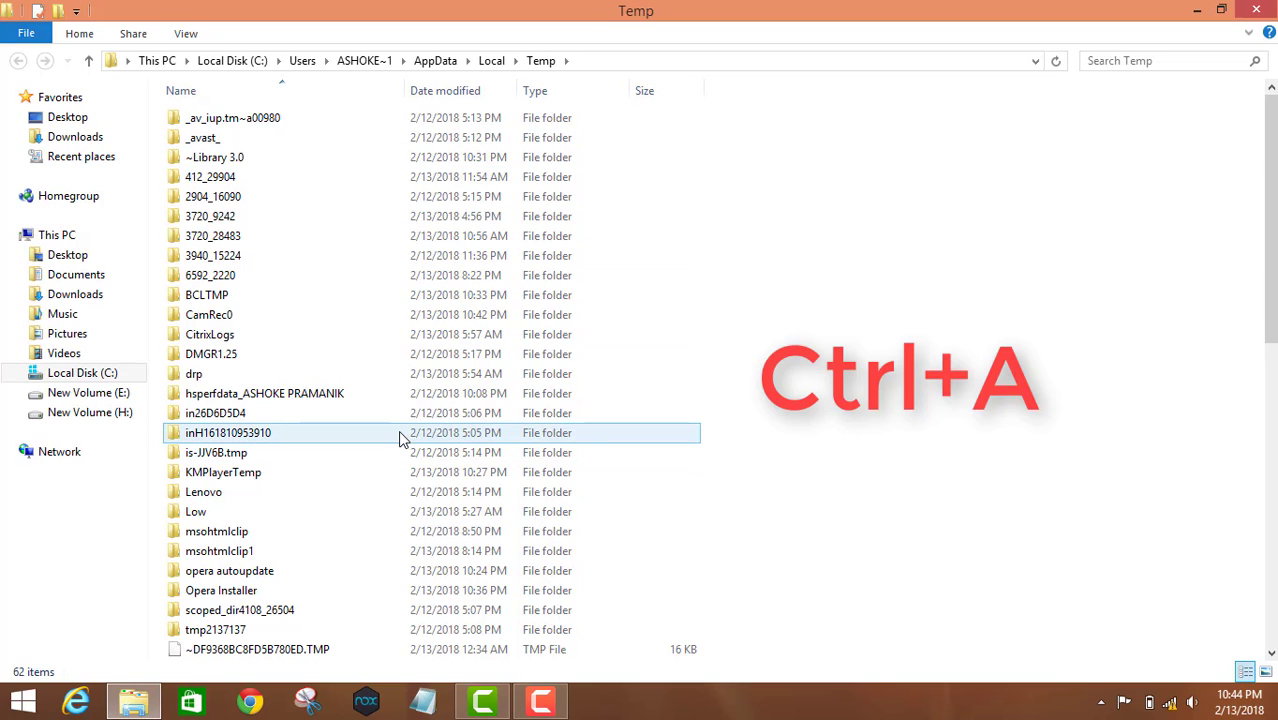
key("ctrl+a")
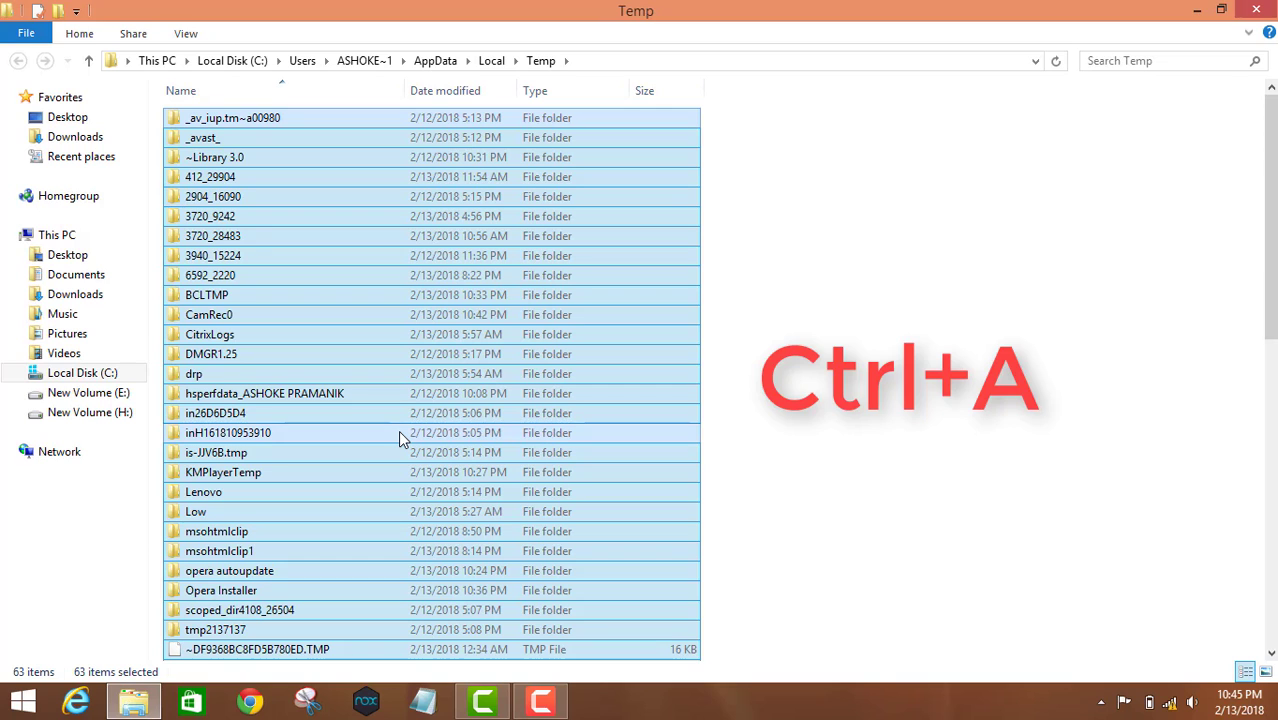
key("Delete")
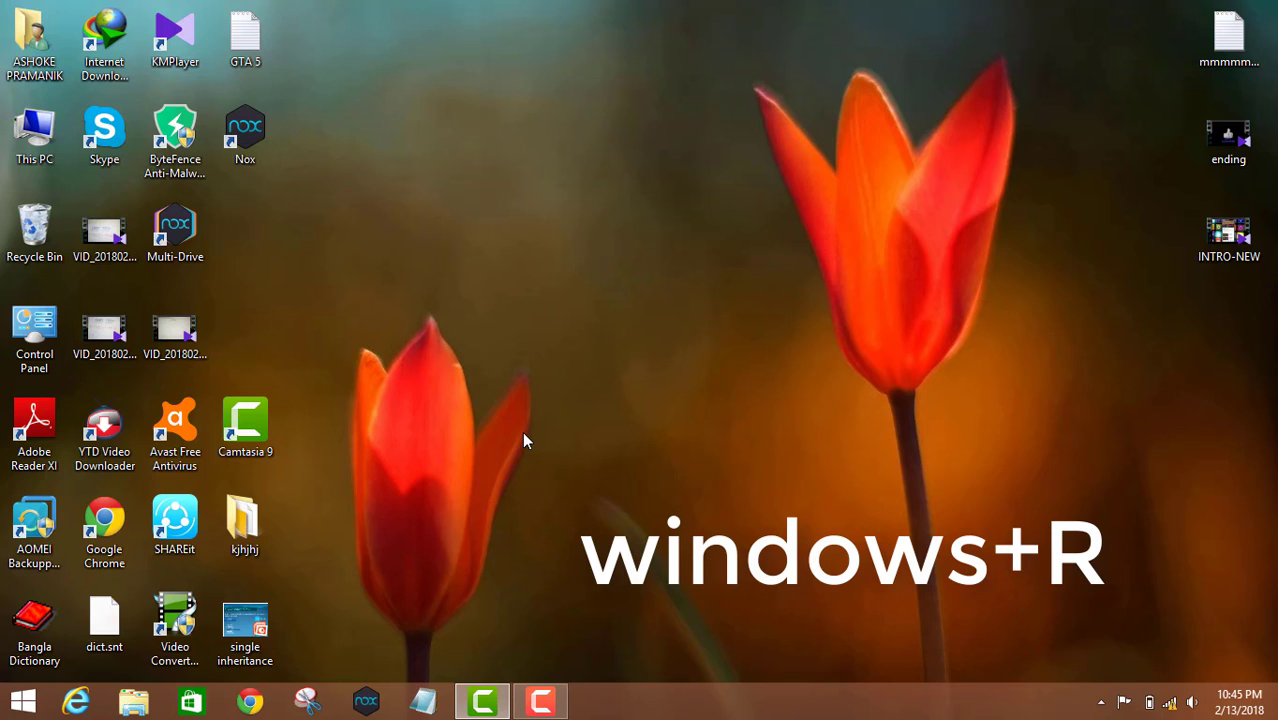
Open the Prefetch folder by executing prefetch in the Run dialog, granting permanent access to the folder.
key("super+r")
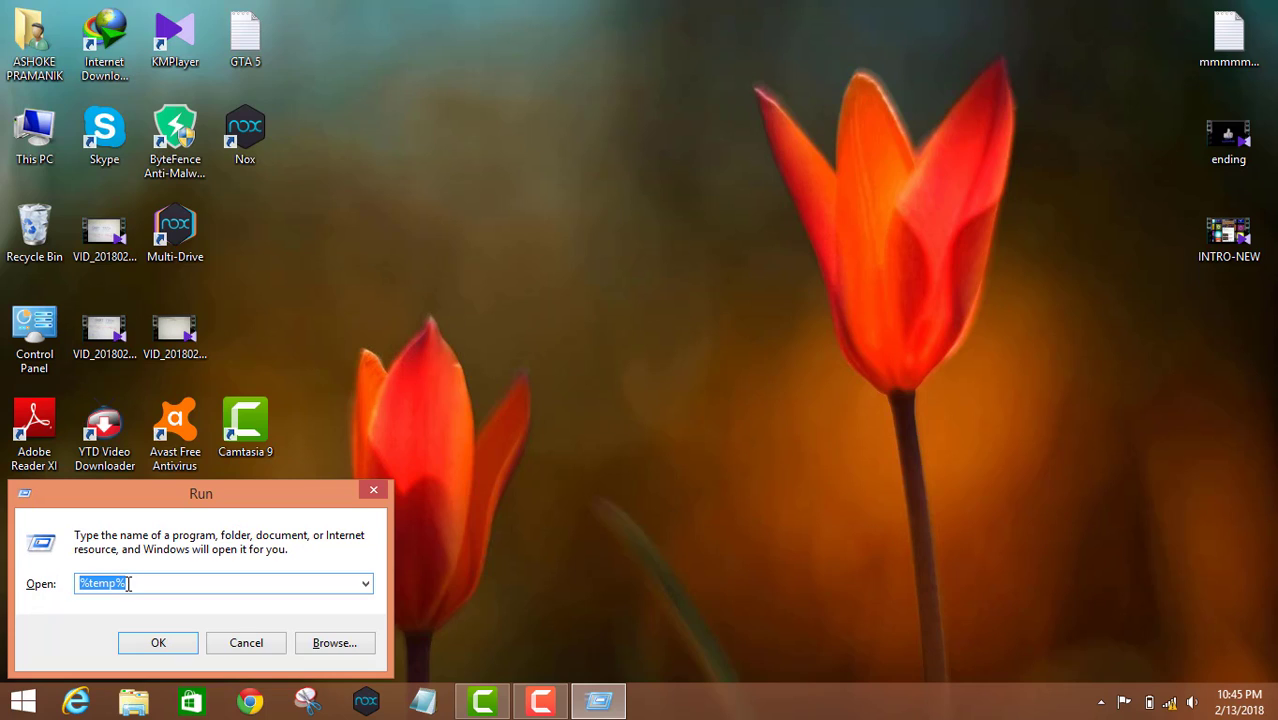
type("p")
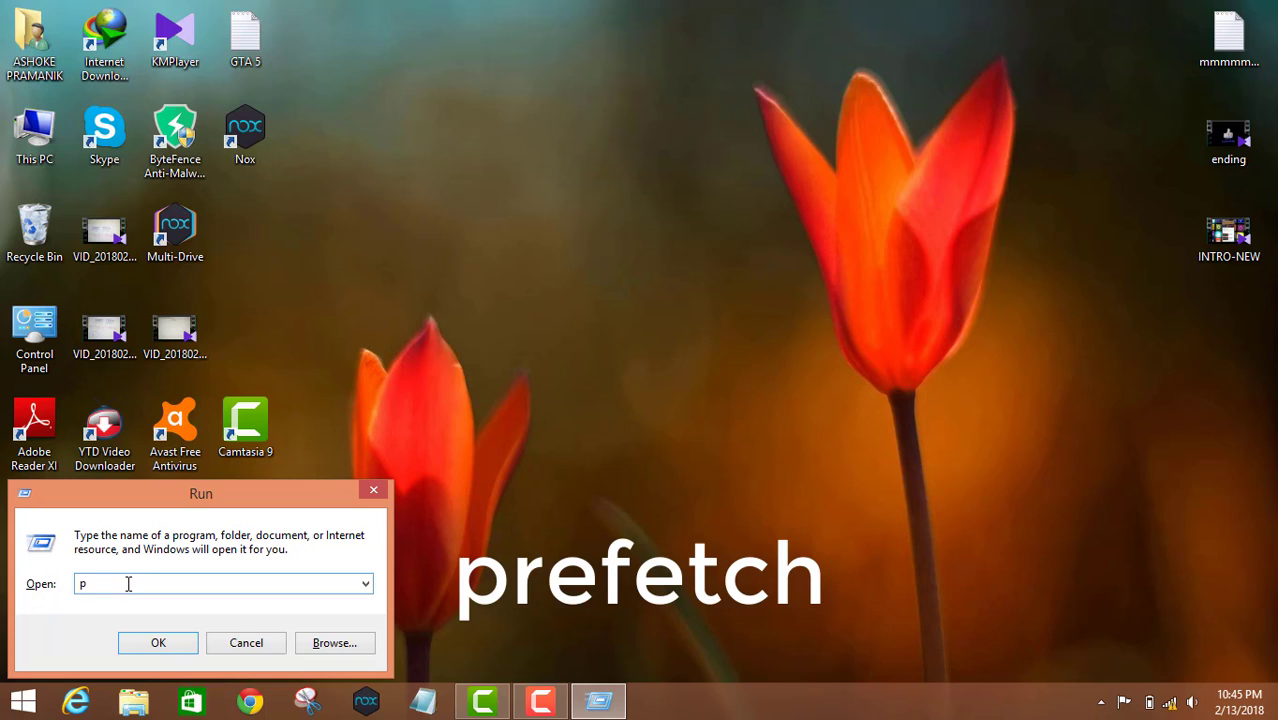
type("refetch")
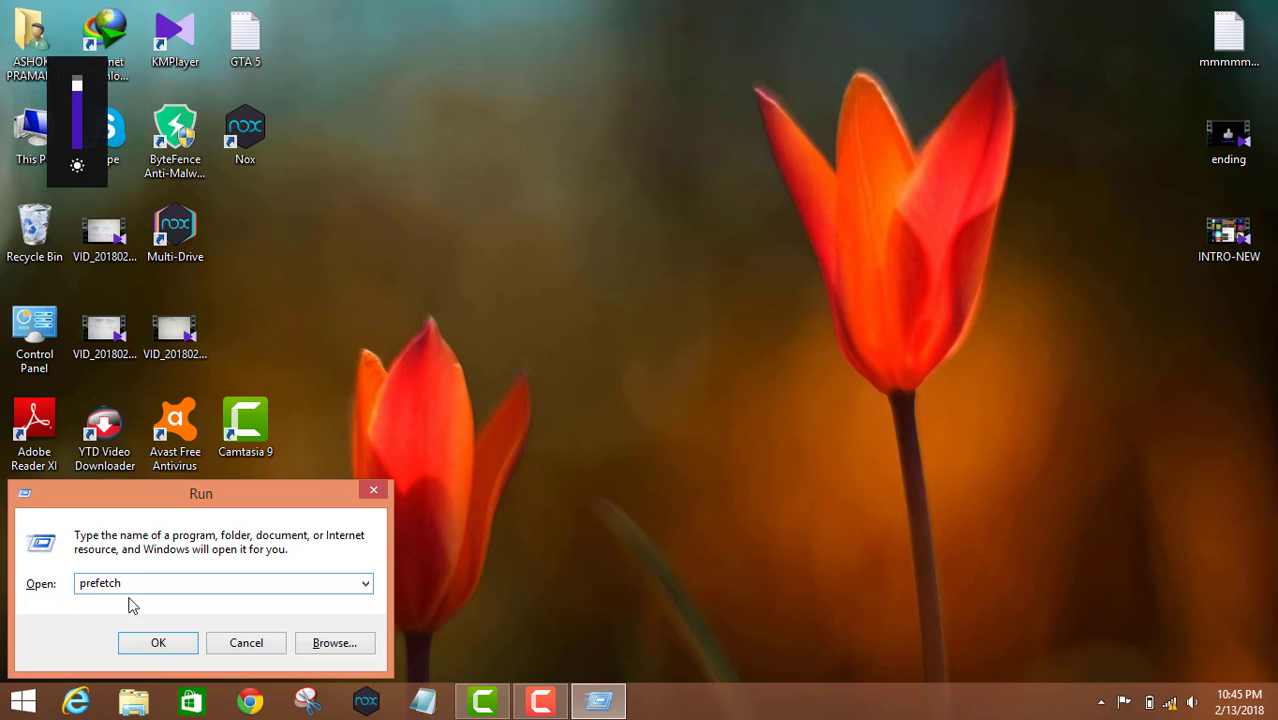
left_click(159, 648)
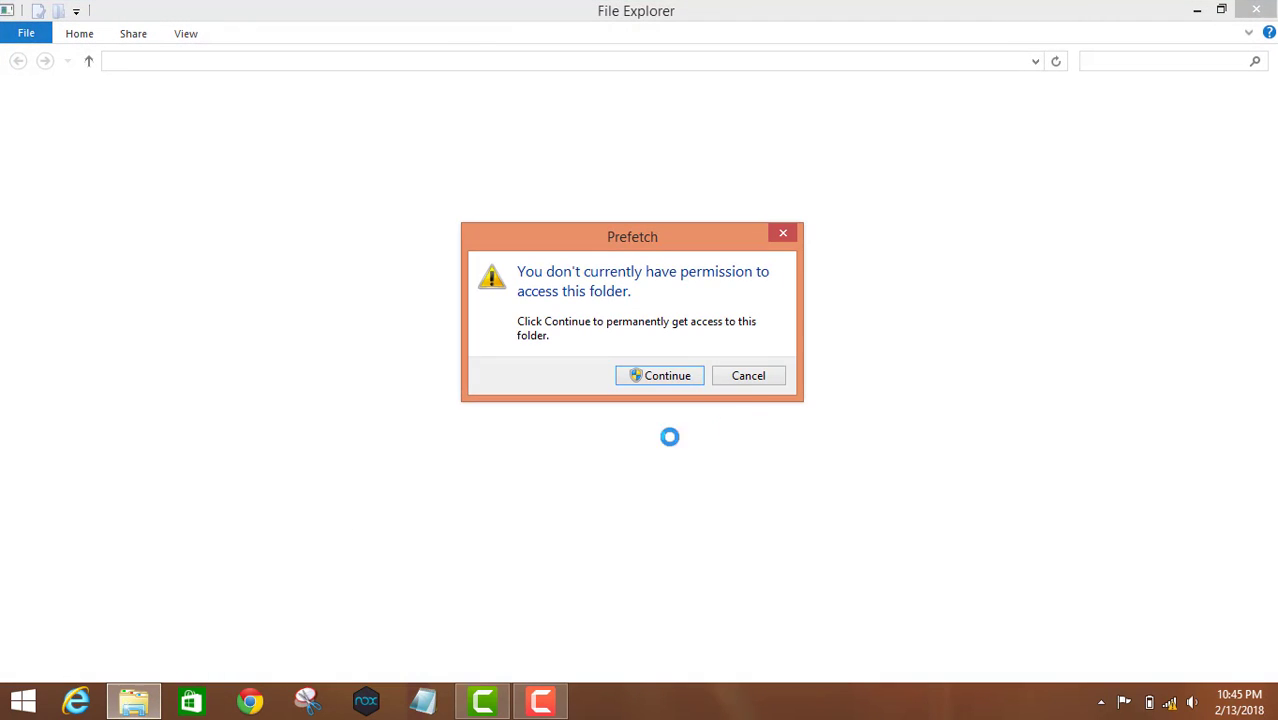
left_click(668, 378)
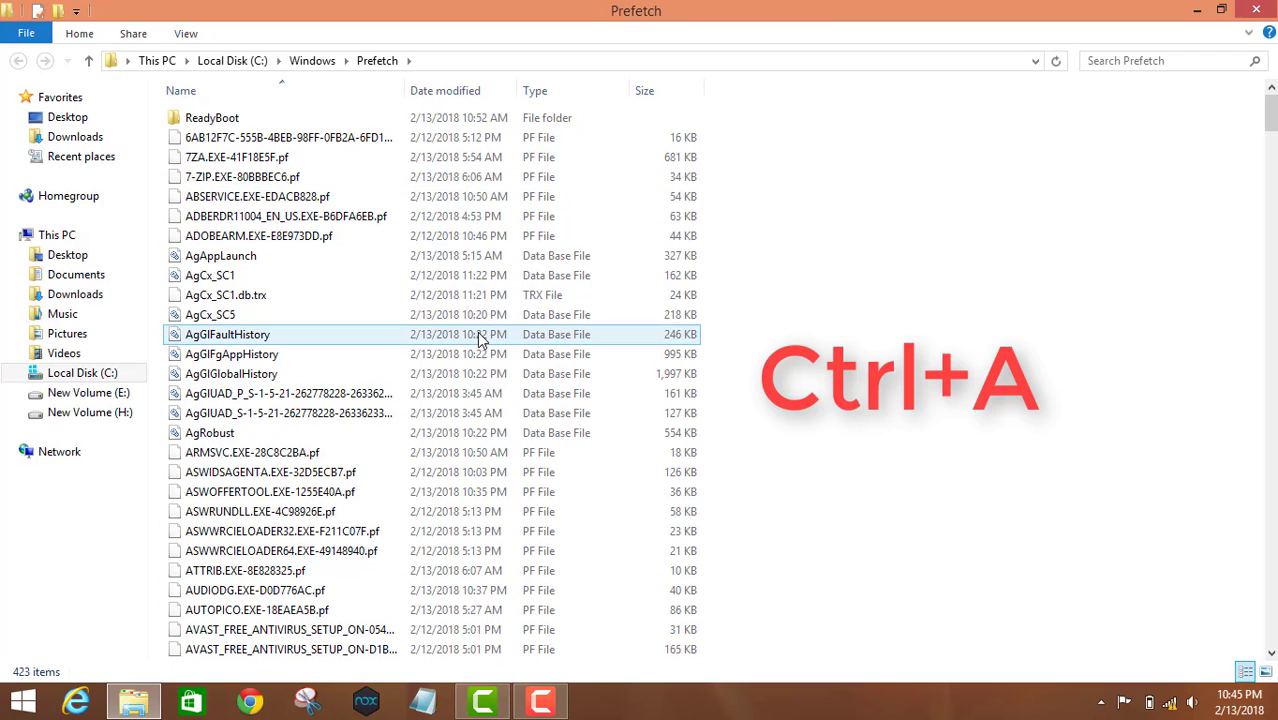
Delete all items in the Prefetch folder and close its window.
key("ctrl+a")
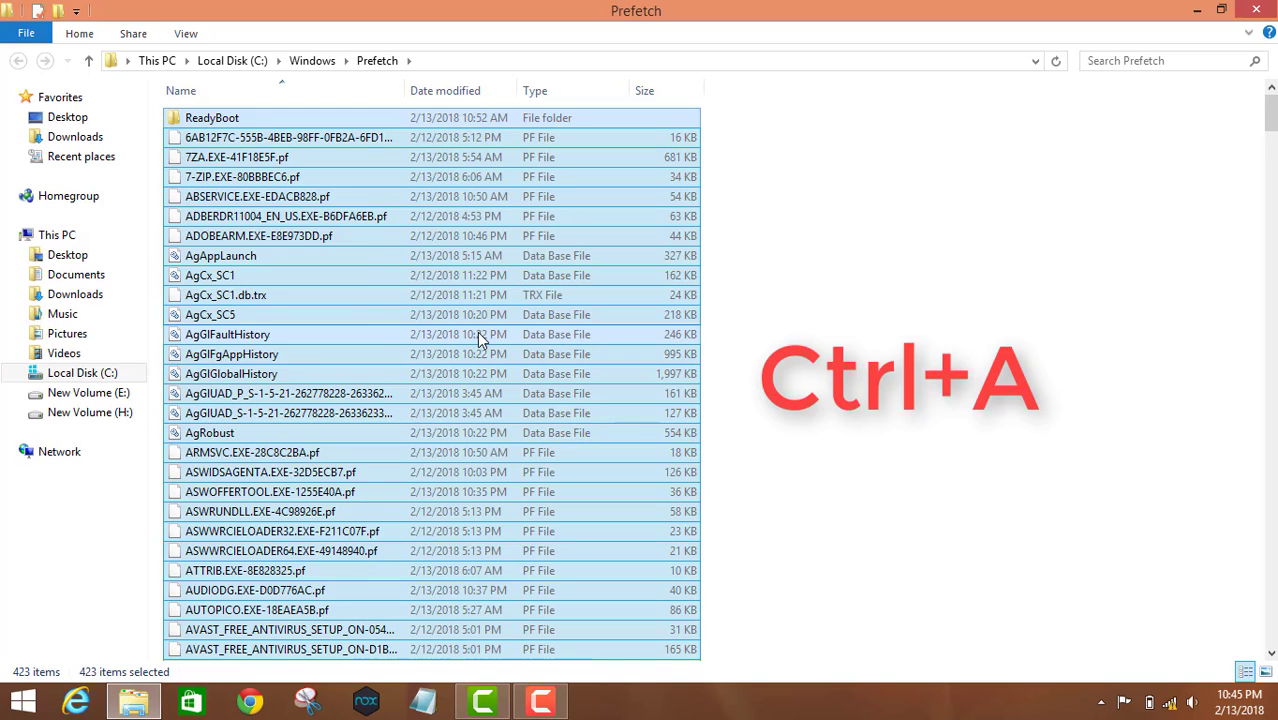
key("Delete")
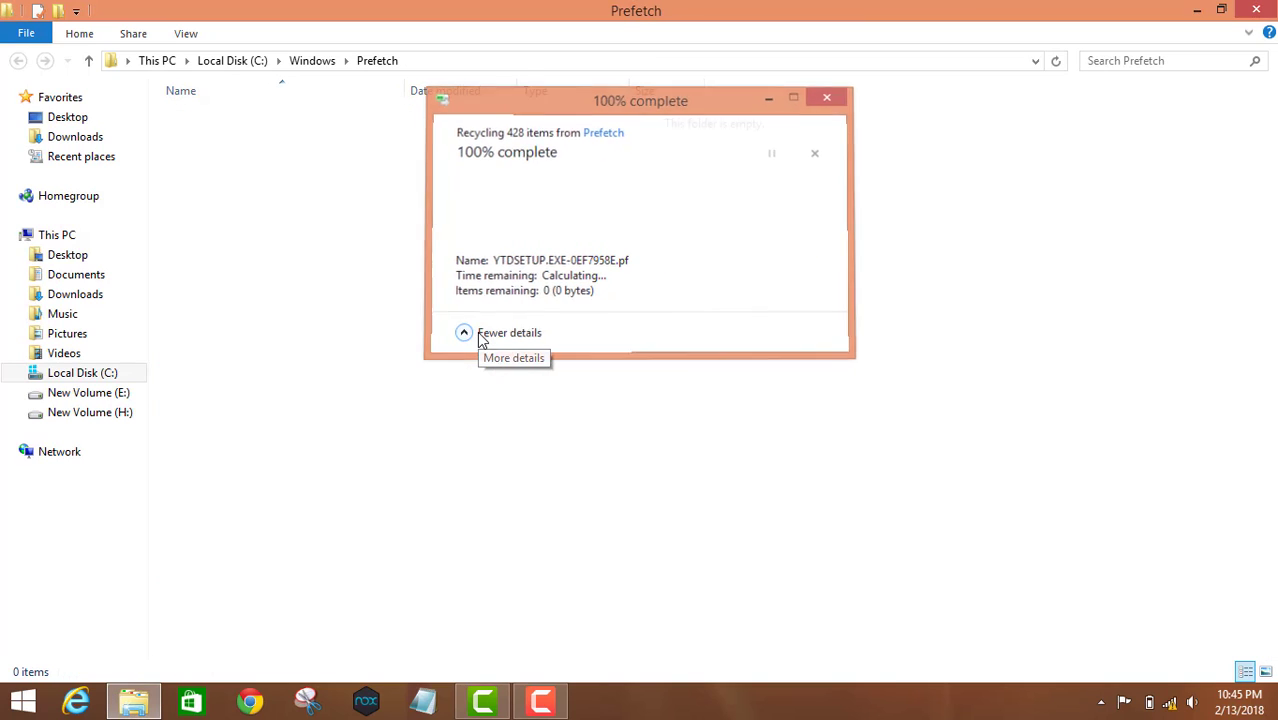
left_click(1256, 9)
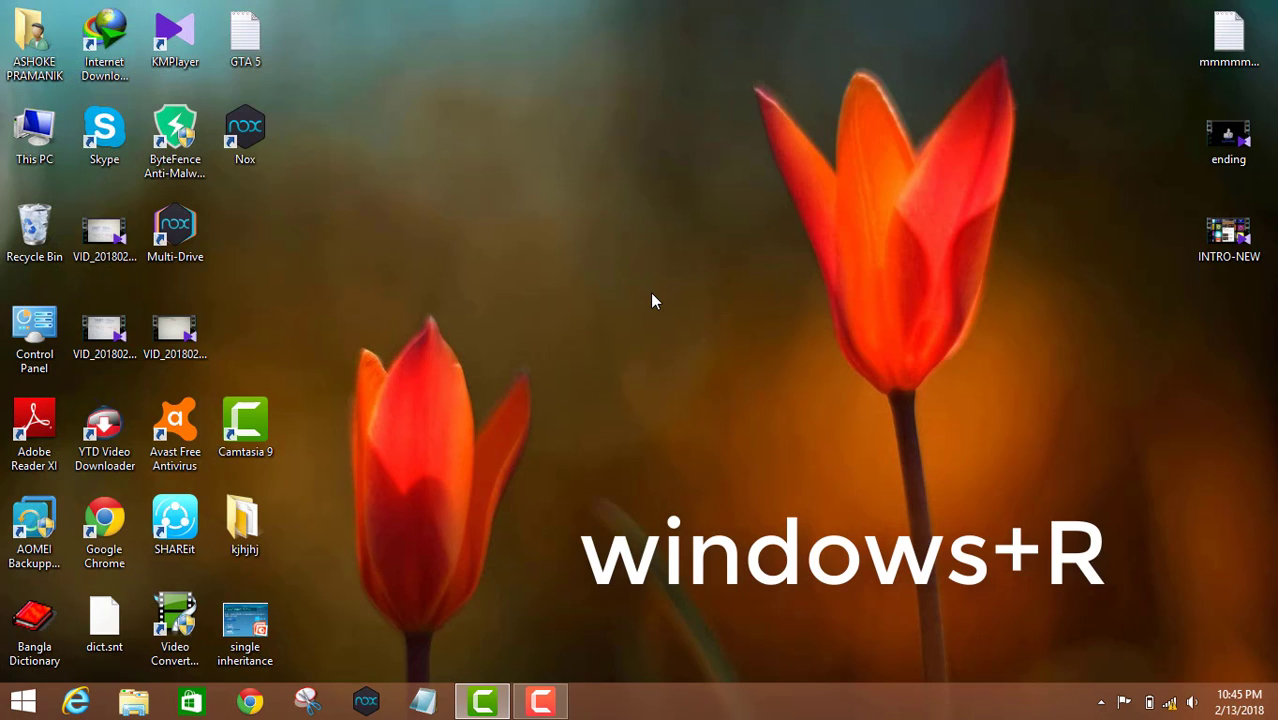
Open the Windows Inf folder by executing inf in the Run dialog.
key("super+r")
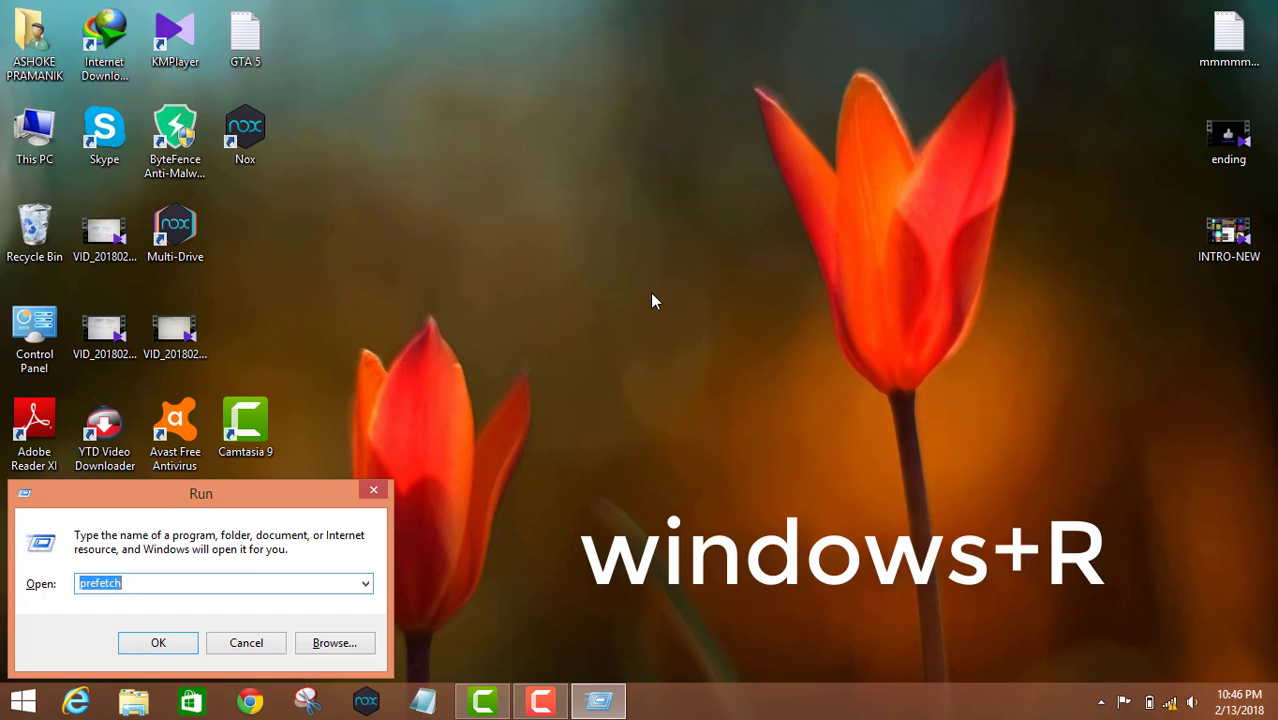
type("i")
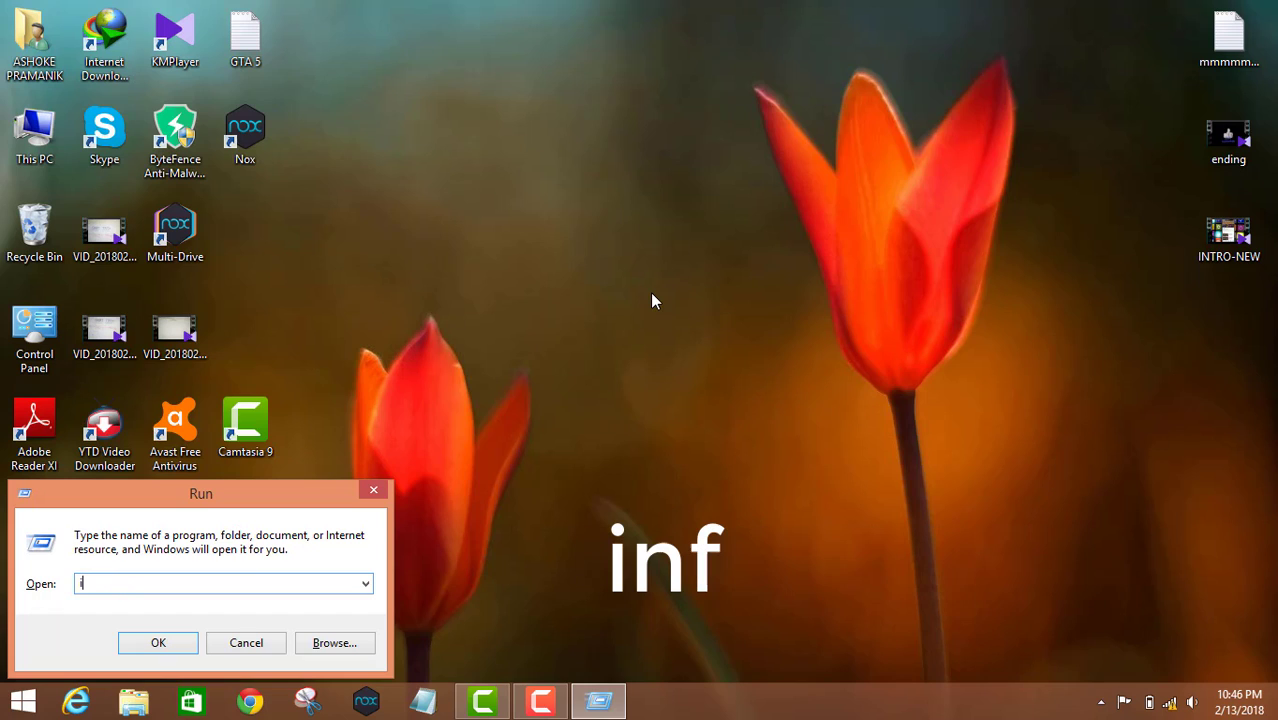
type("nf")
key("Return")
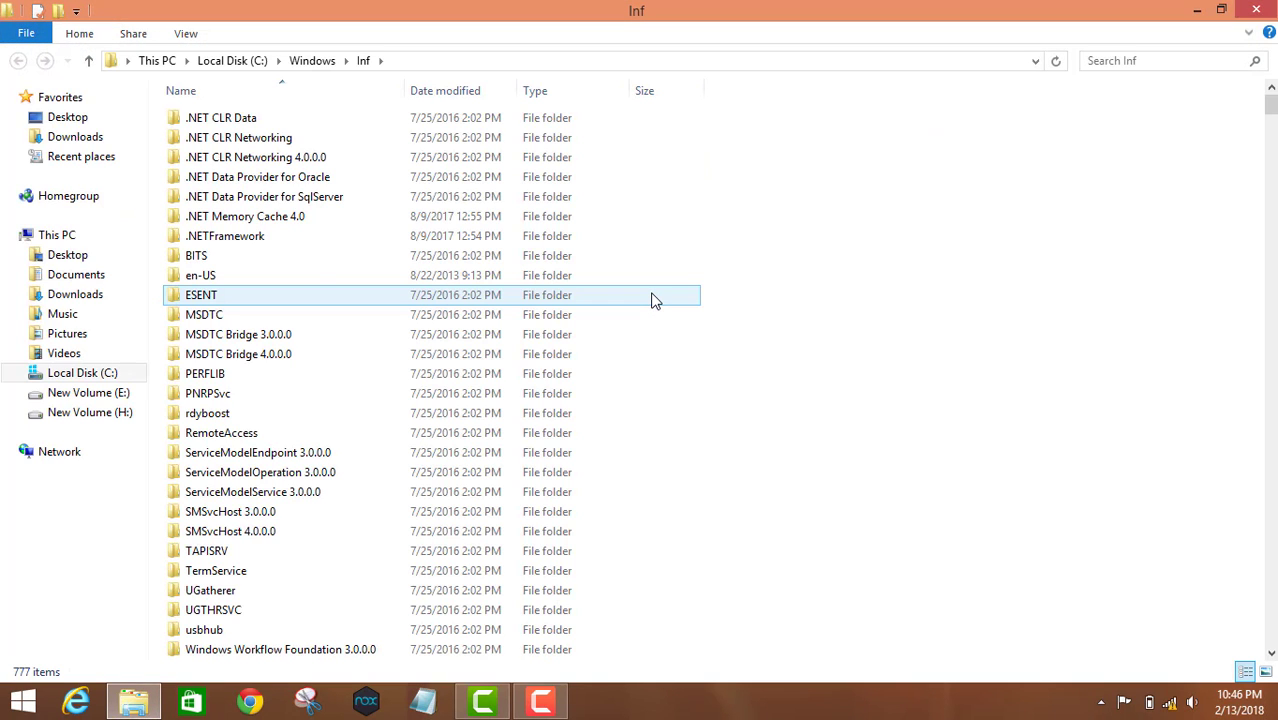
Delete everything in the Inf folder, giving administrator permission for all items and skipping all those that require TrustedInstaller permission.
key("ctrl+a")
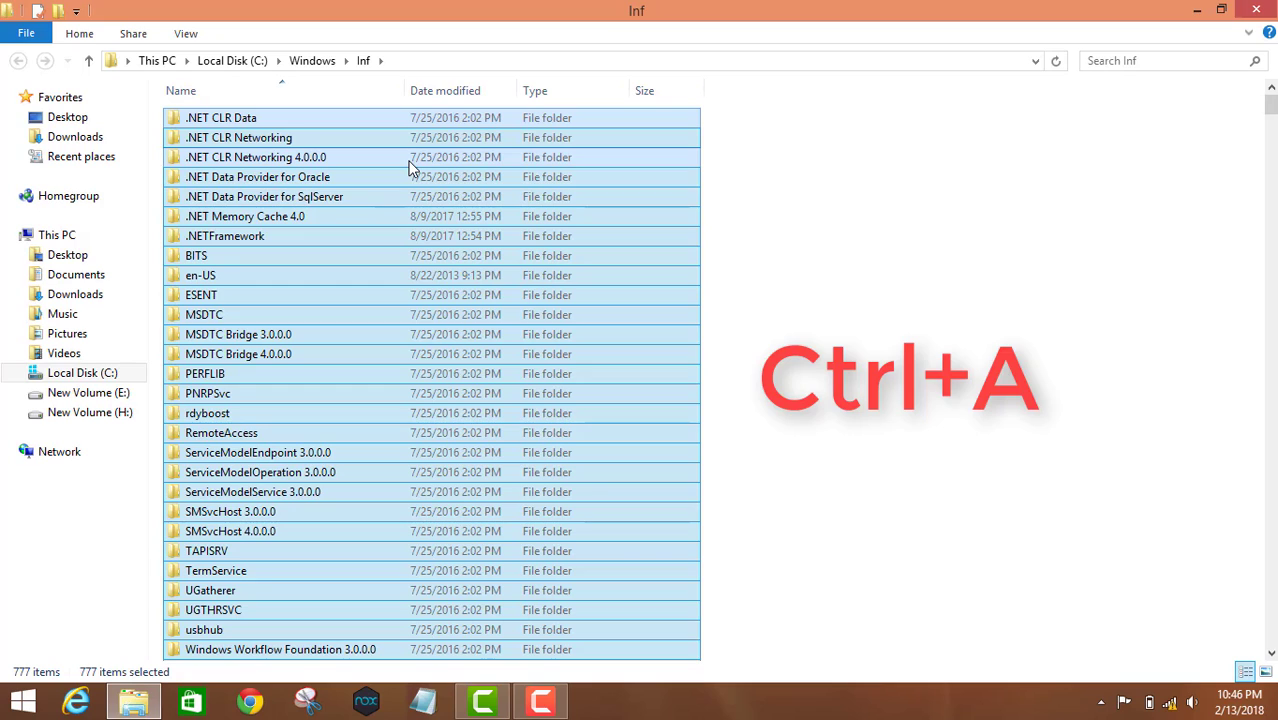
key("Delete")
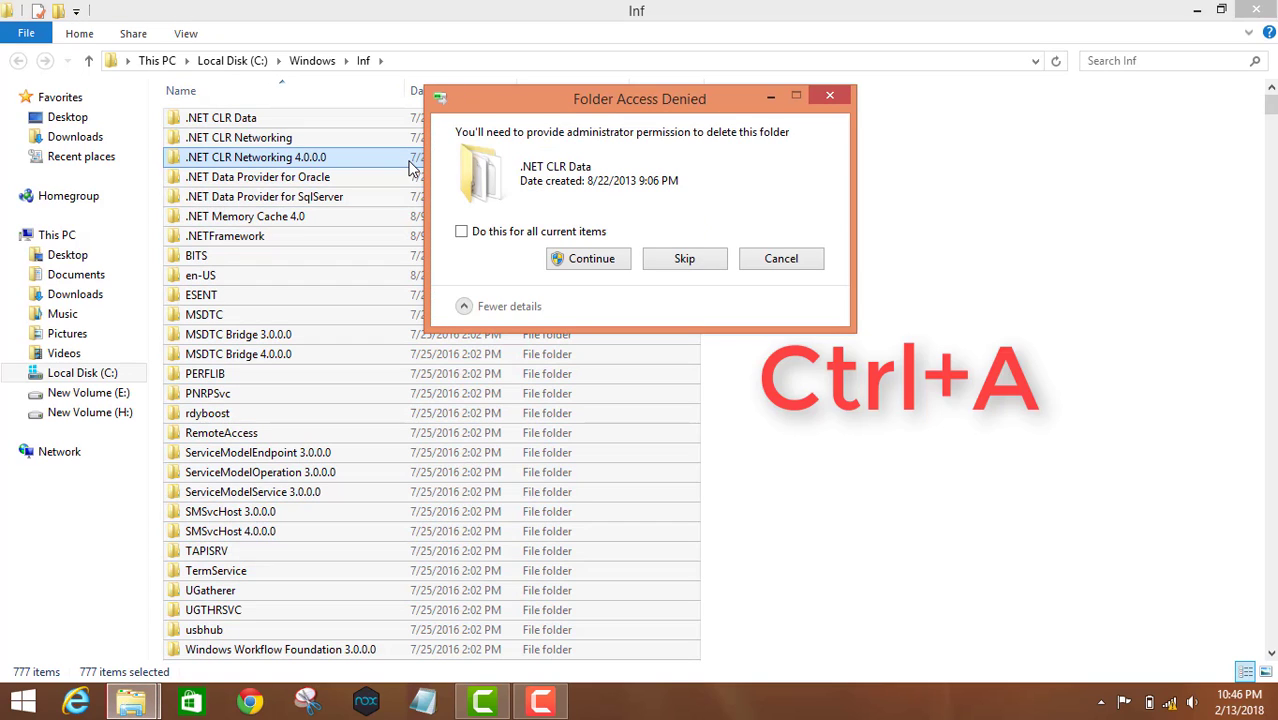
left_click(461, 233)
left_click(584, 262)
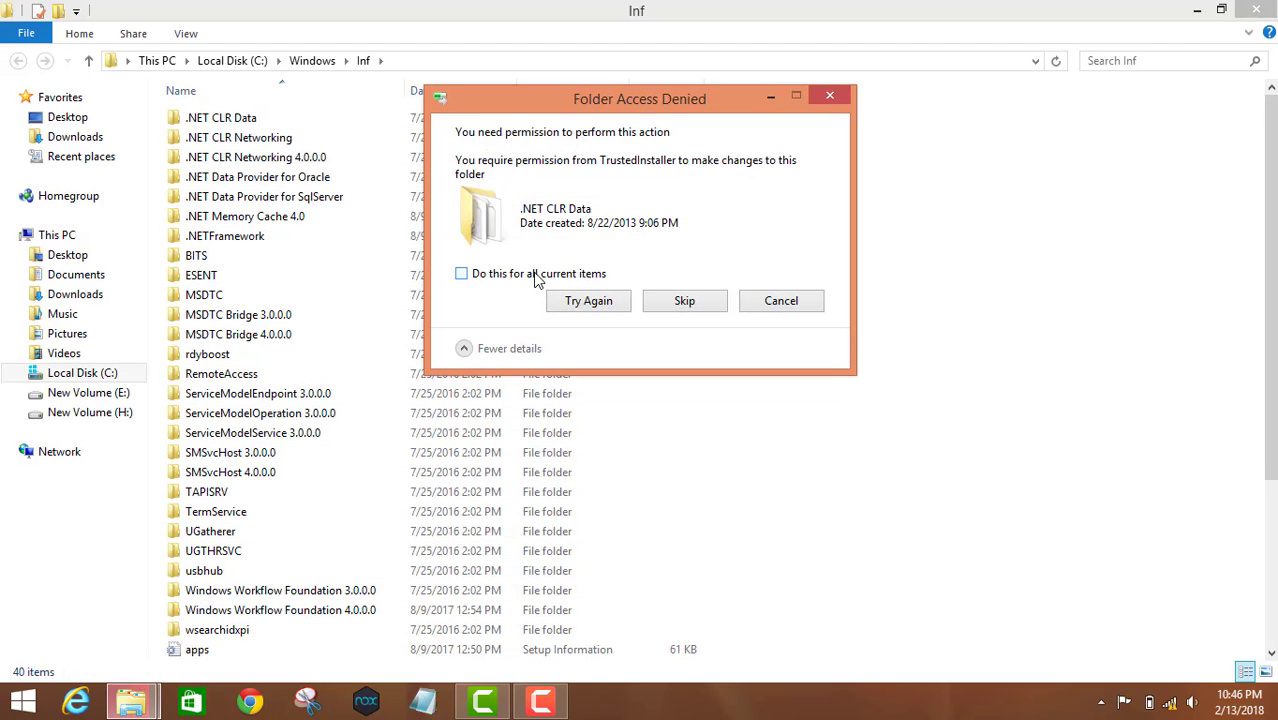
left_click(537, 279)
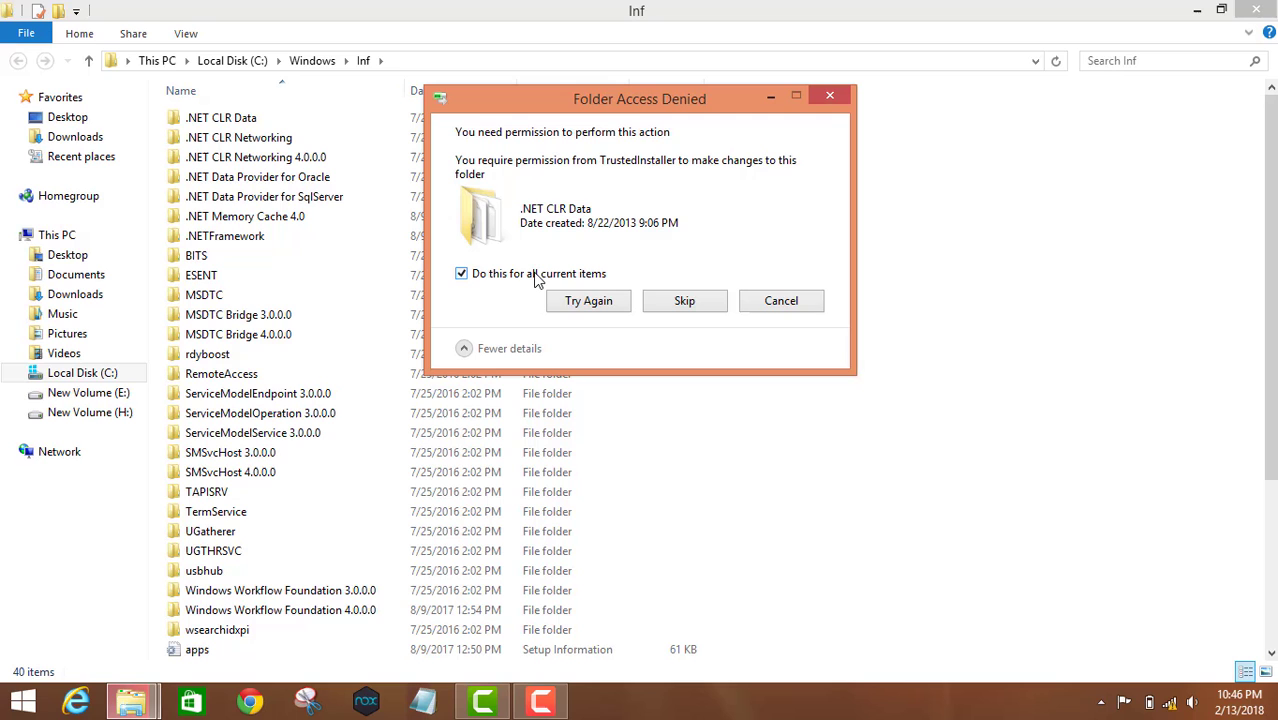
left_click(684, 301)
left_click(1255, 10)
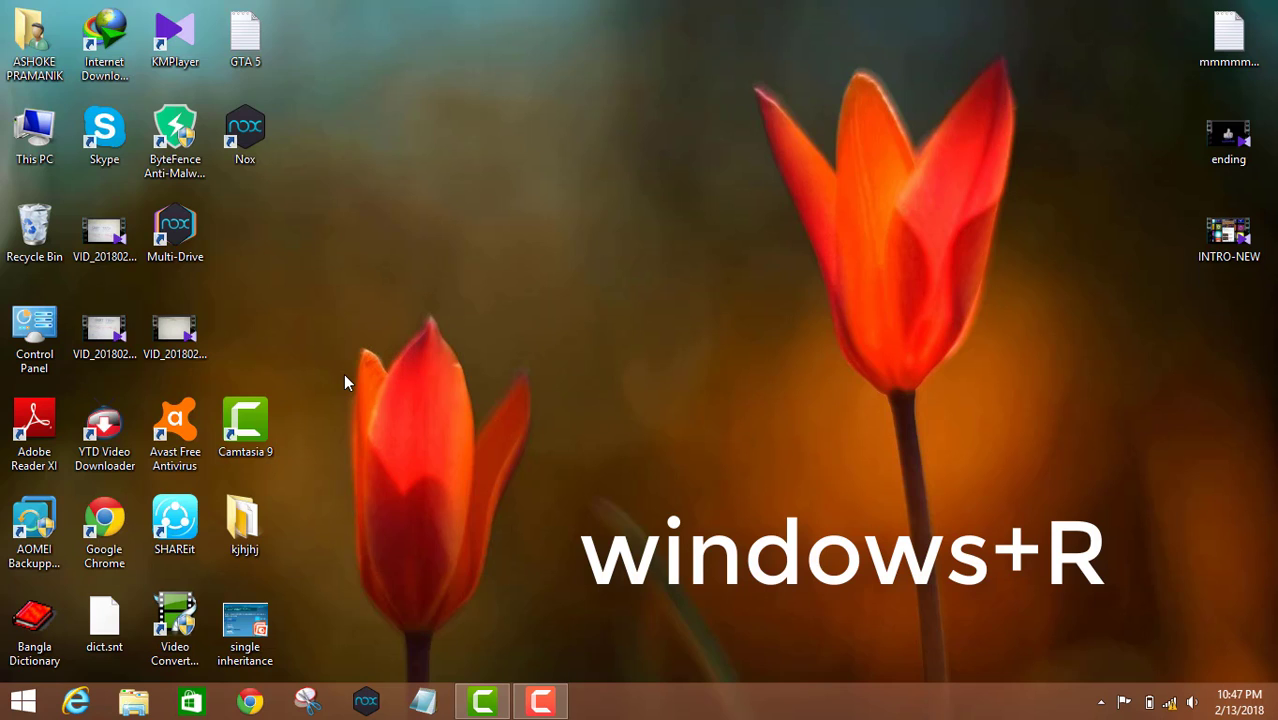
Open the Recent folder by executing recent in the Run dialog.
key("super+r")
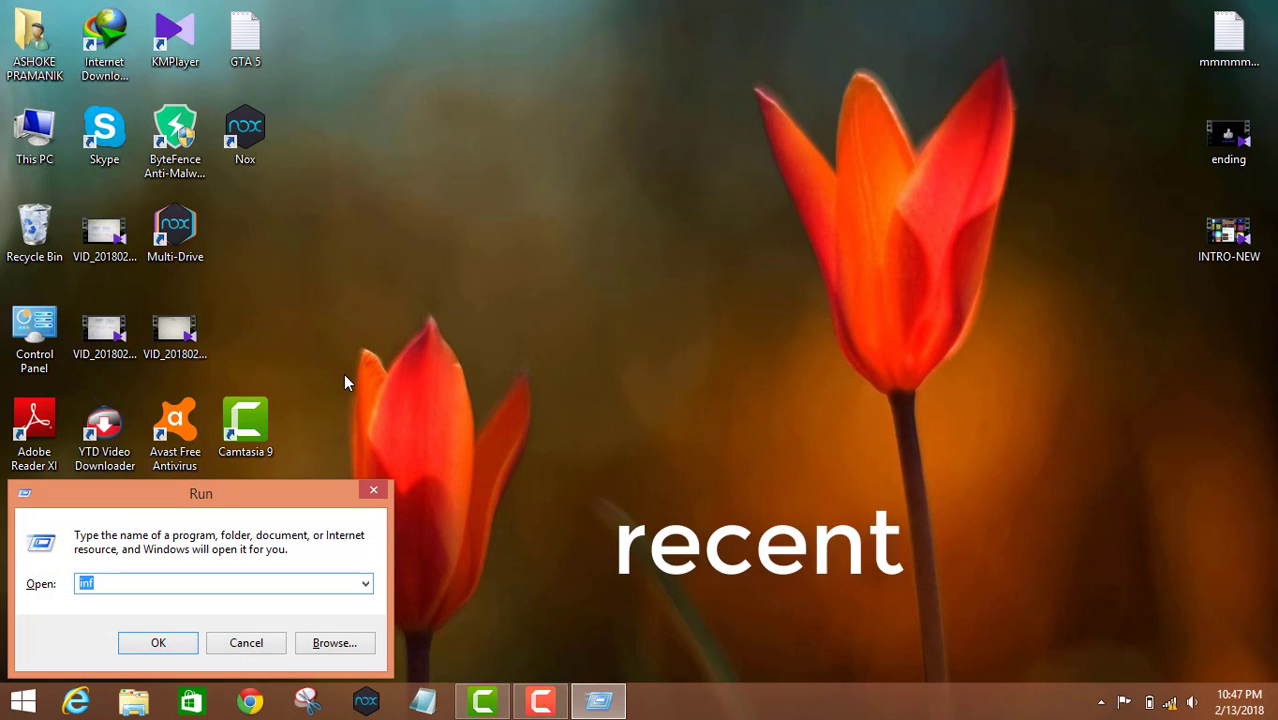
type("recent")
key("Return")
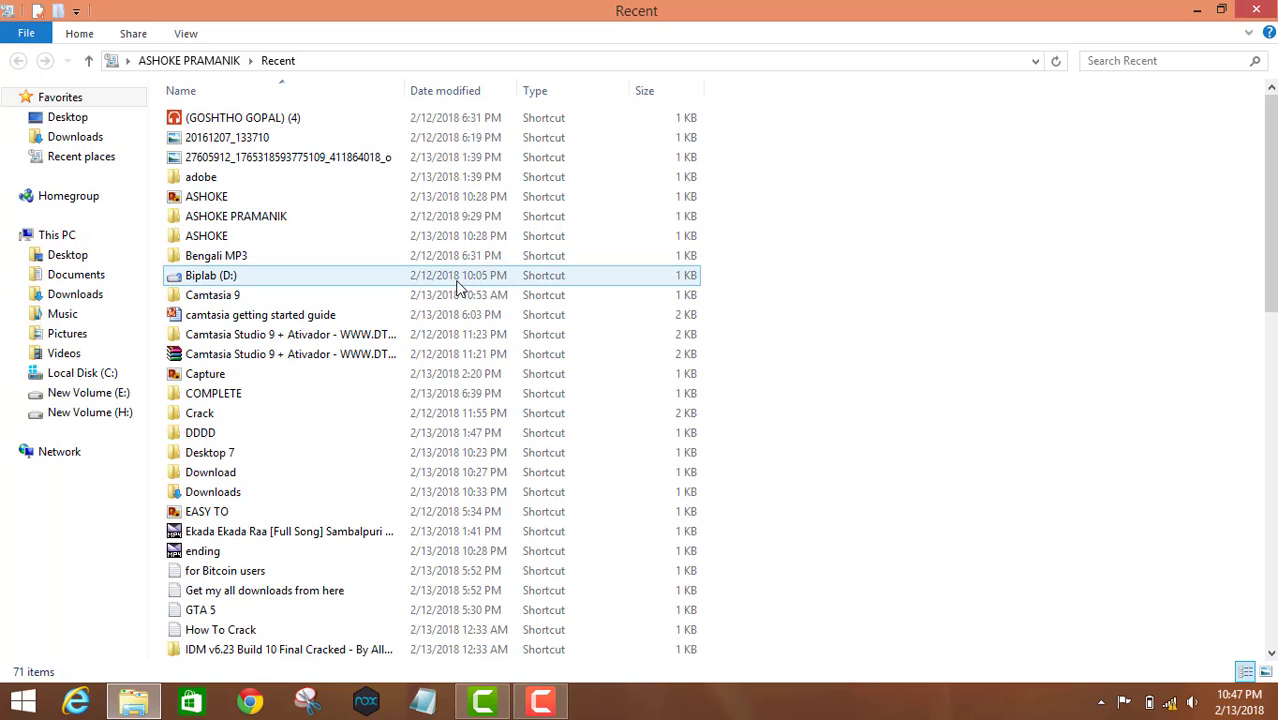
Delete all shortcuts in the Recent folder and close the folder window.
key("ctrl+a")
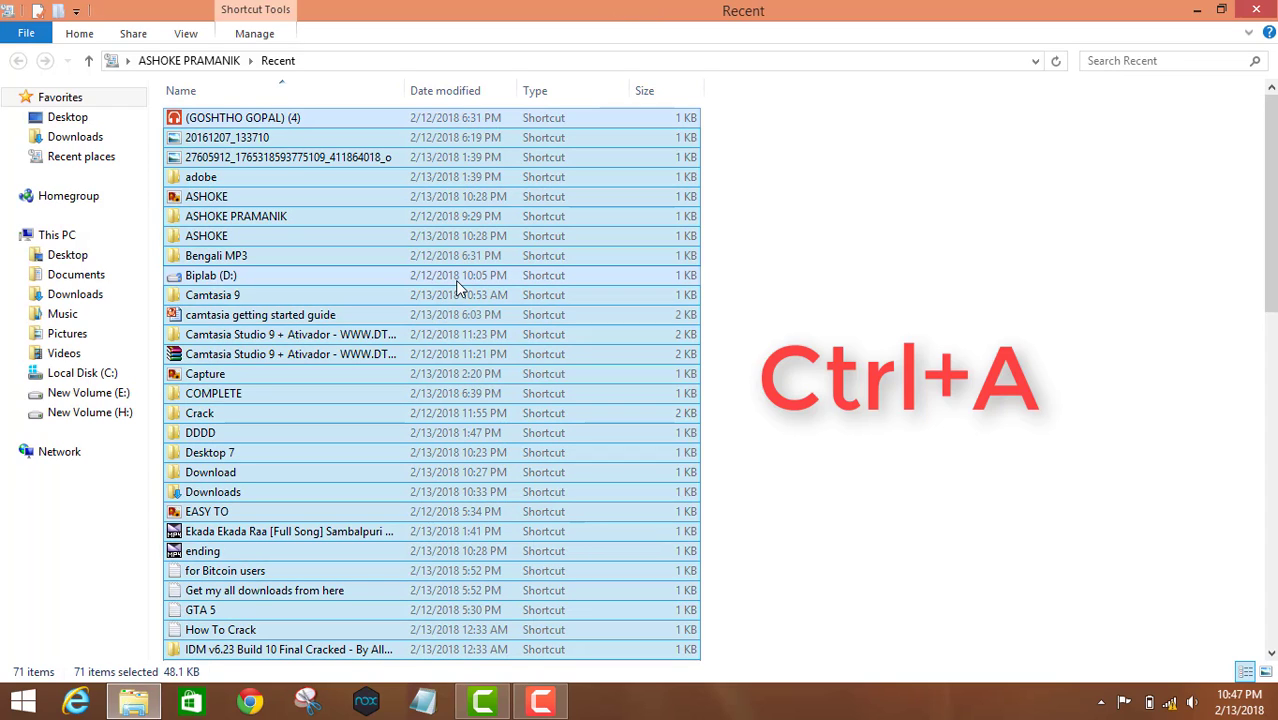
left_click(222, 62)
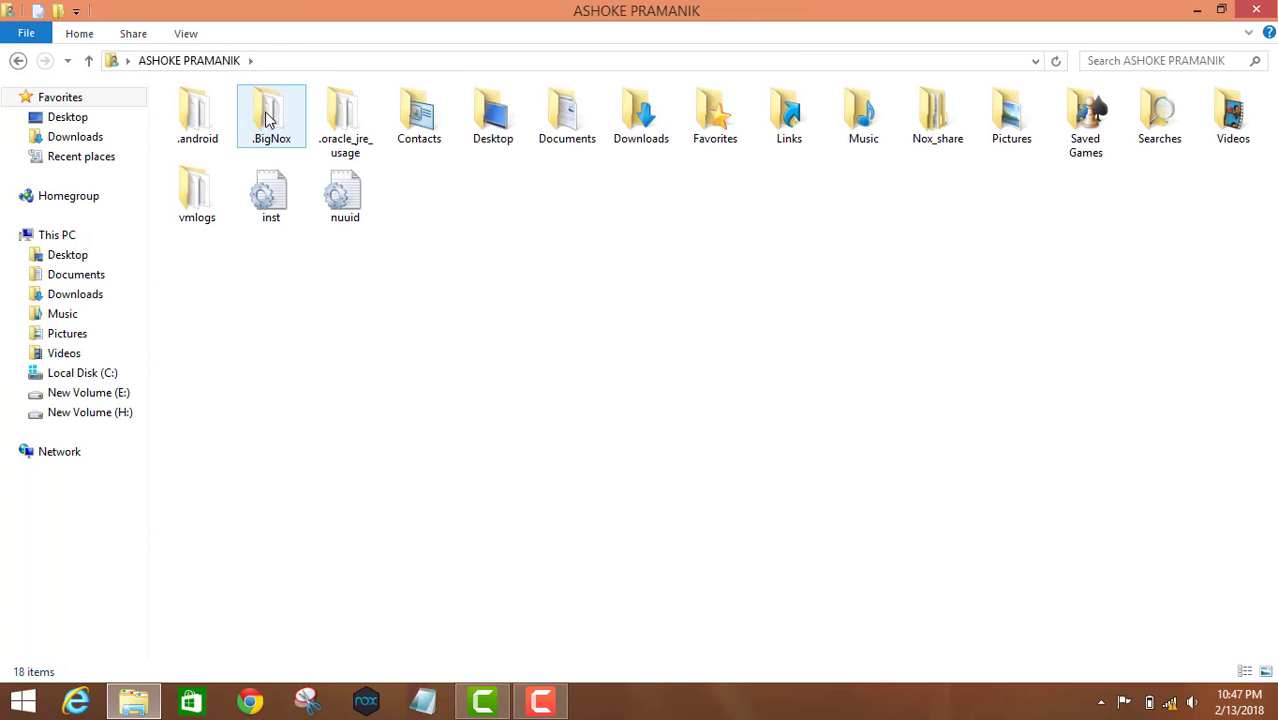
left_click(1256, 9)
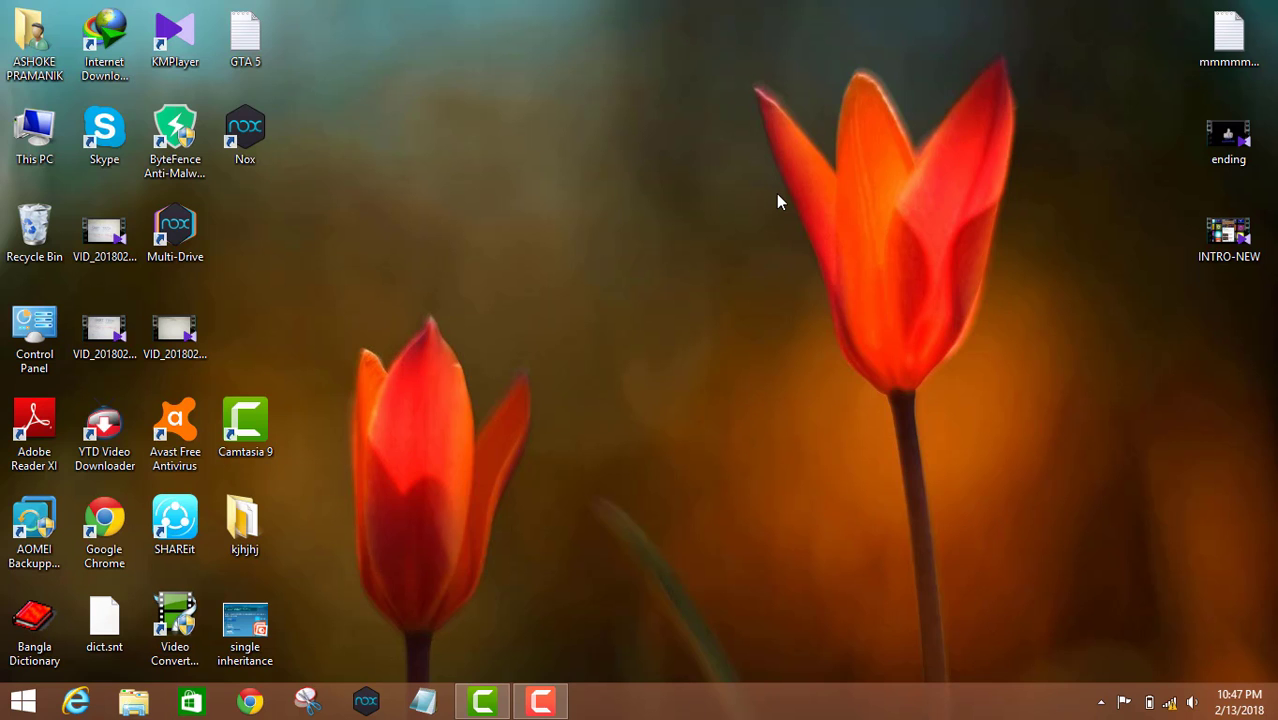
Reopen the Recent folder to check its remaining contents, and close it.
key("super+r")
key("Return")
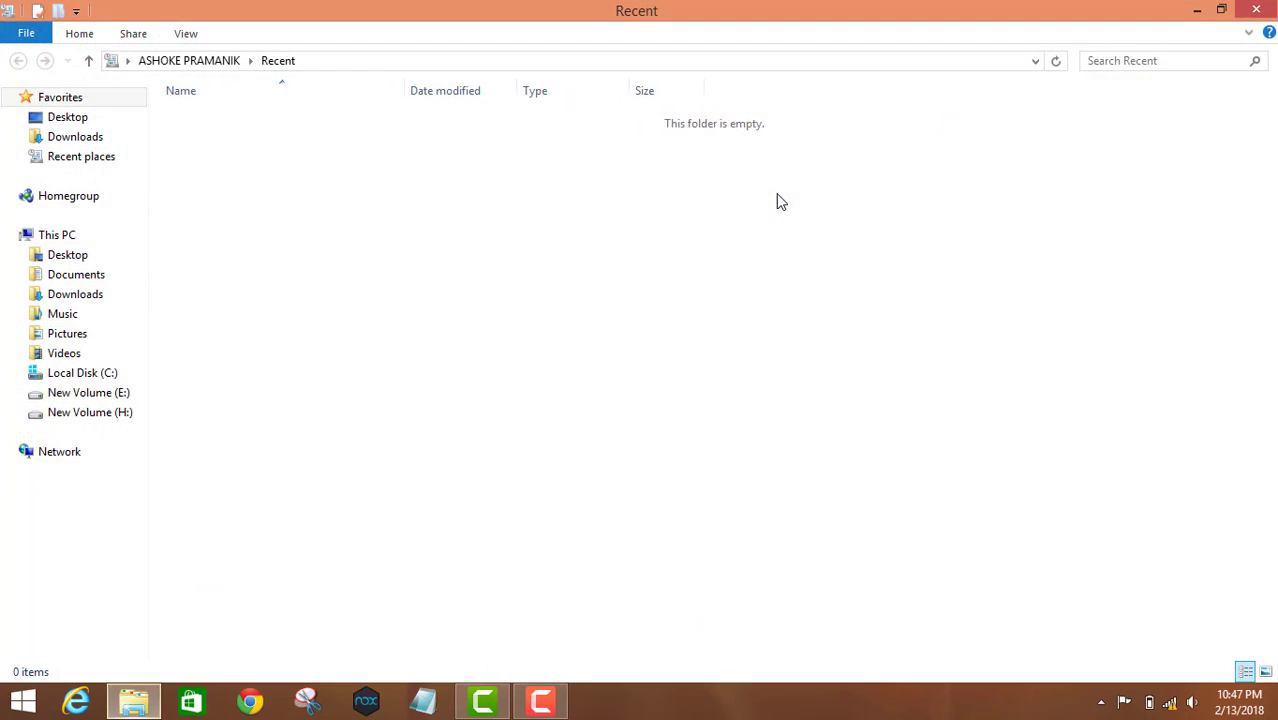
left_click(1262, 14)
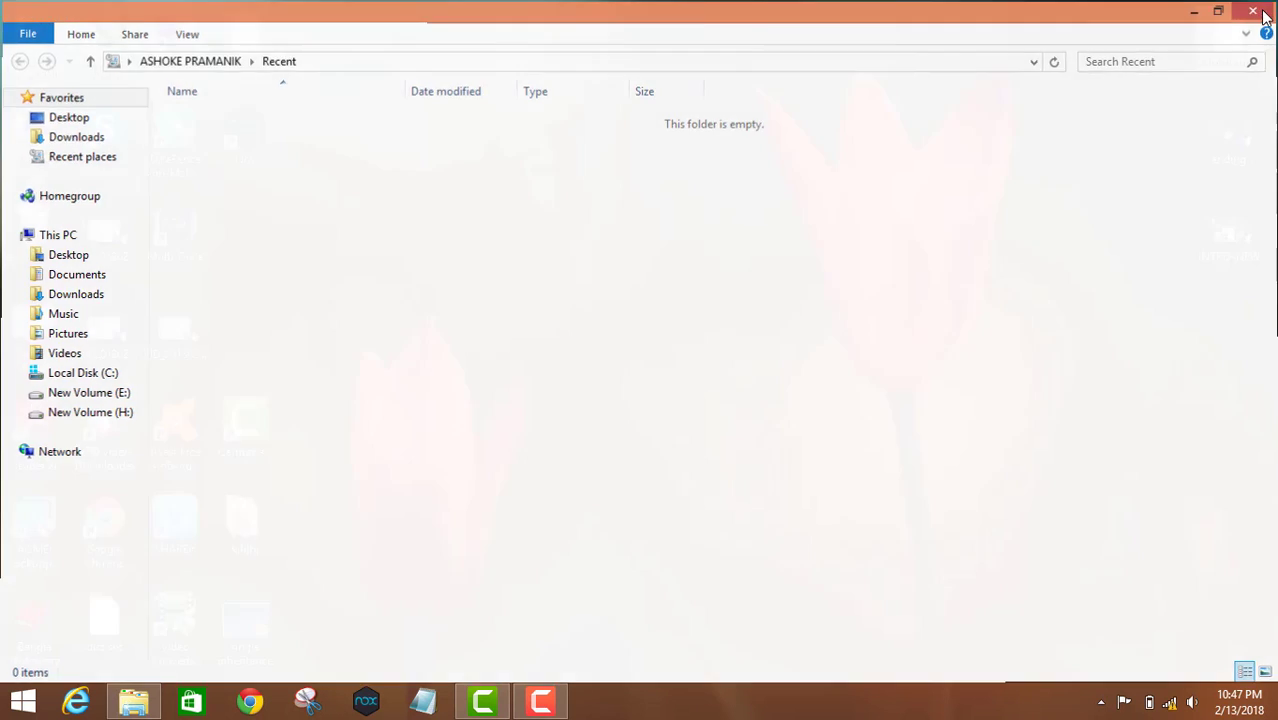